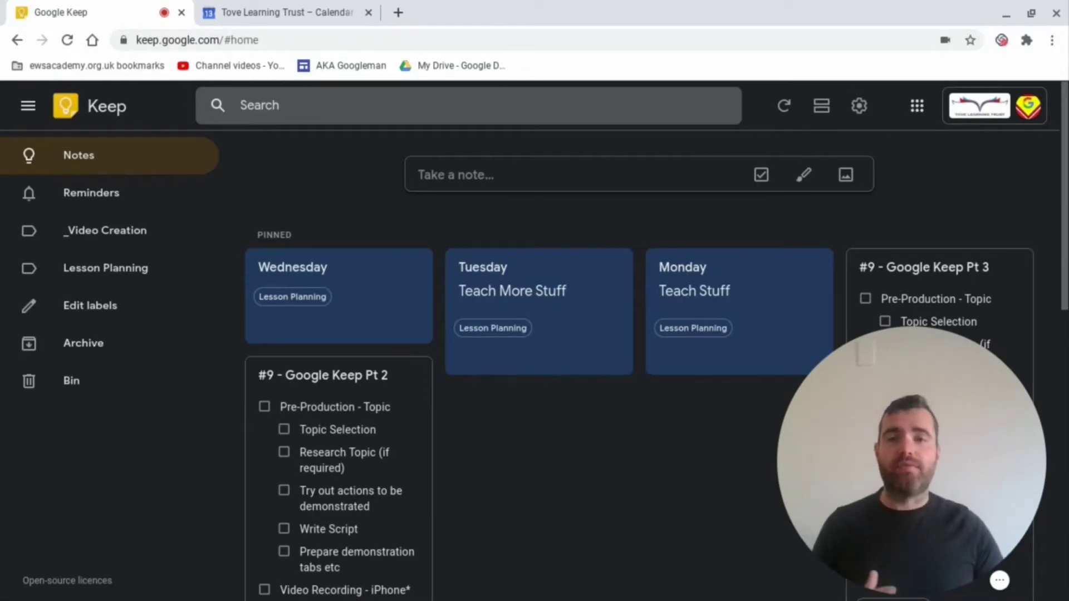
# Step: Look over all the notes, and those labelled _Video Creation, including the ticked-off #9 - Google Keep Pt 1 checklist
pyautogui.scroll(-9, 614, 488)
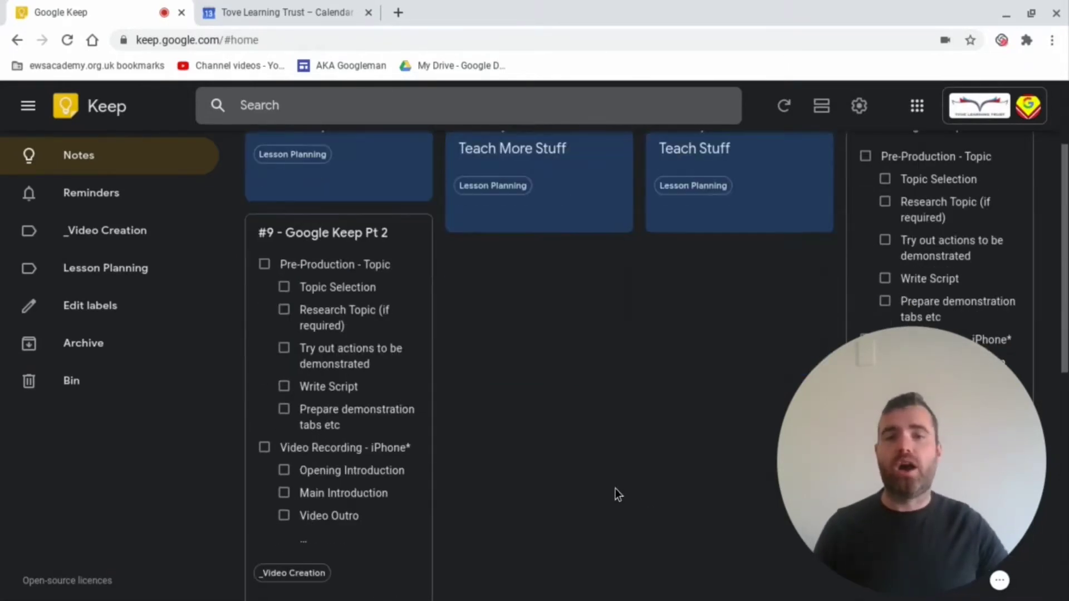
pyautogui.scroll(9, 657, 474)
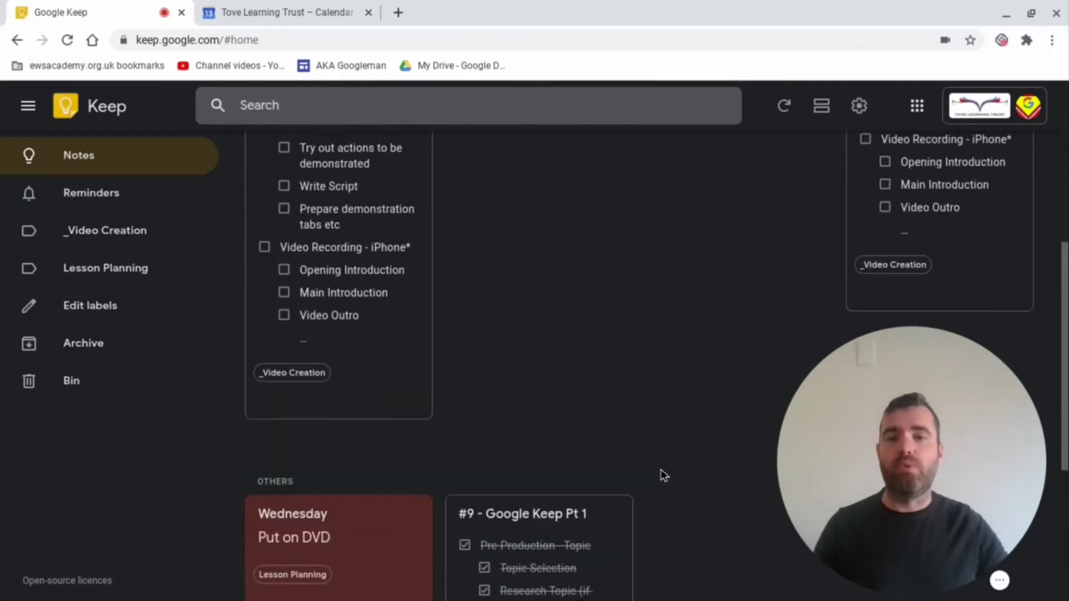
pyautogui.scroll(2, 670, 468)
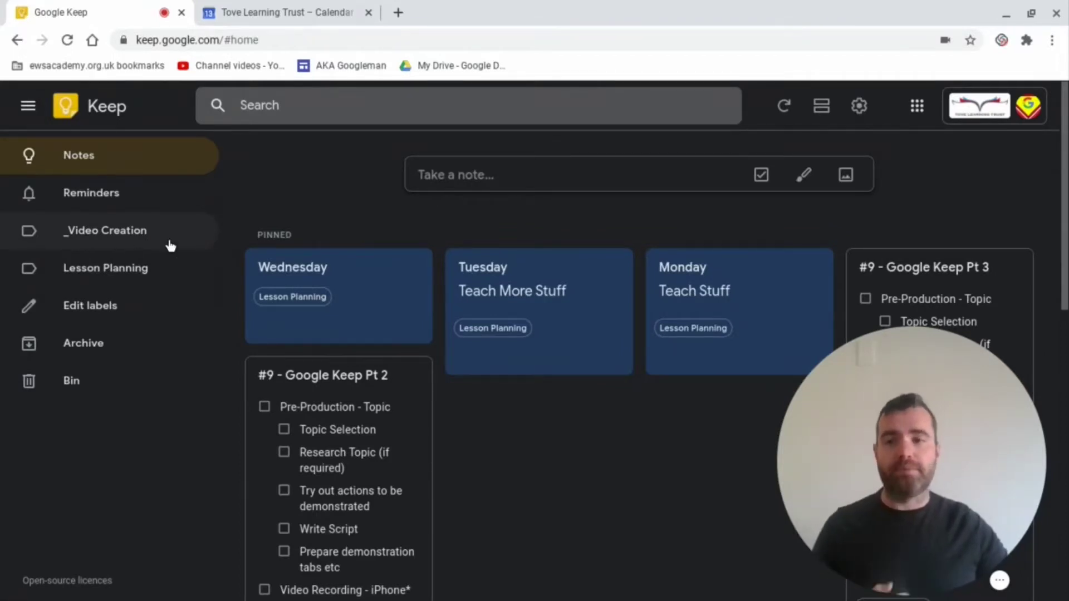
pyautogui.click(128, 233)
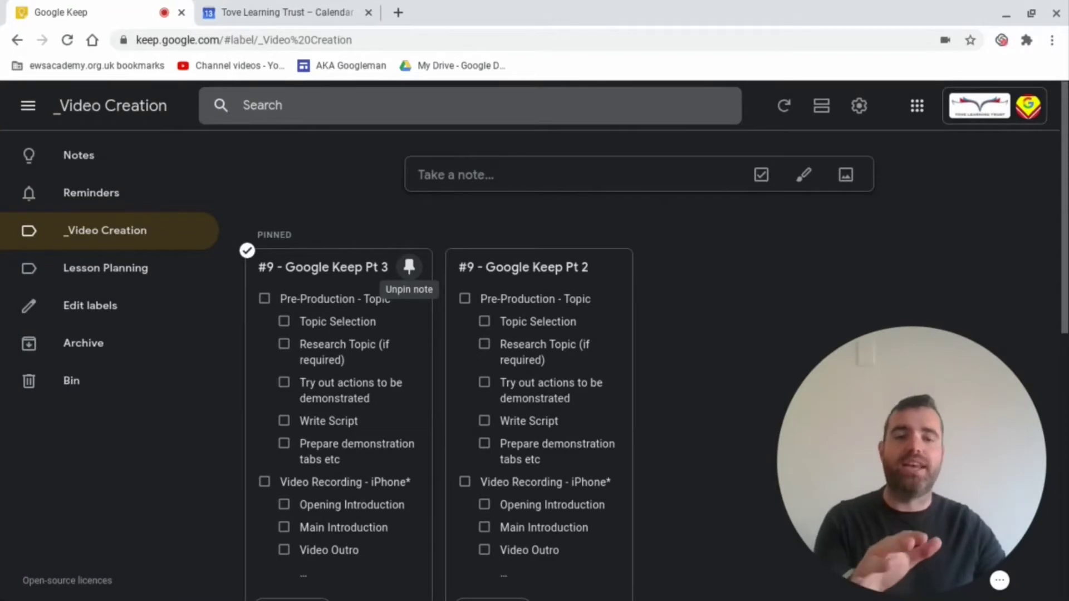
pyautogui.scroll(-1, 676, 365)
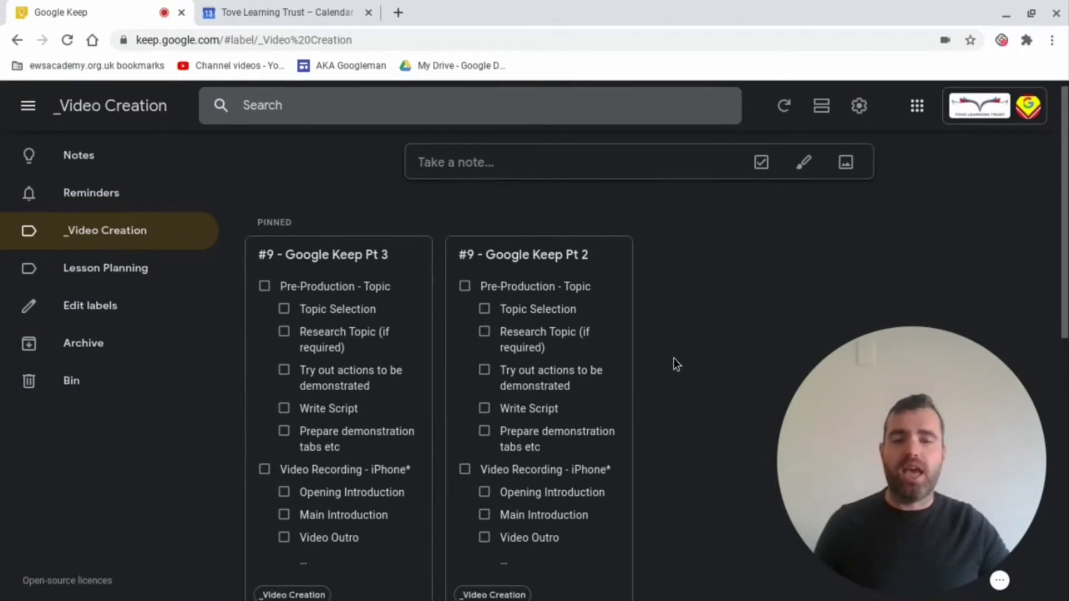
pyautogui.scroll(-5, 673, 358)
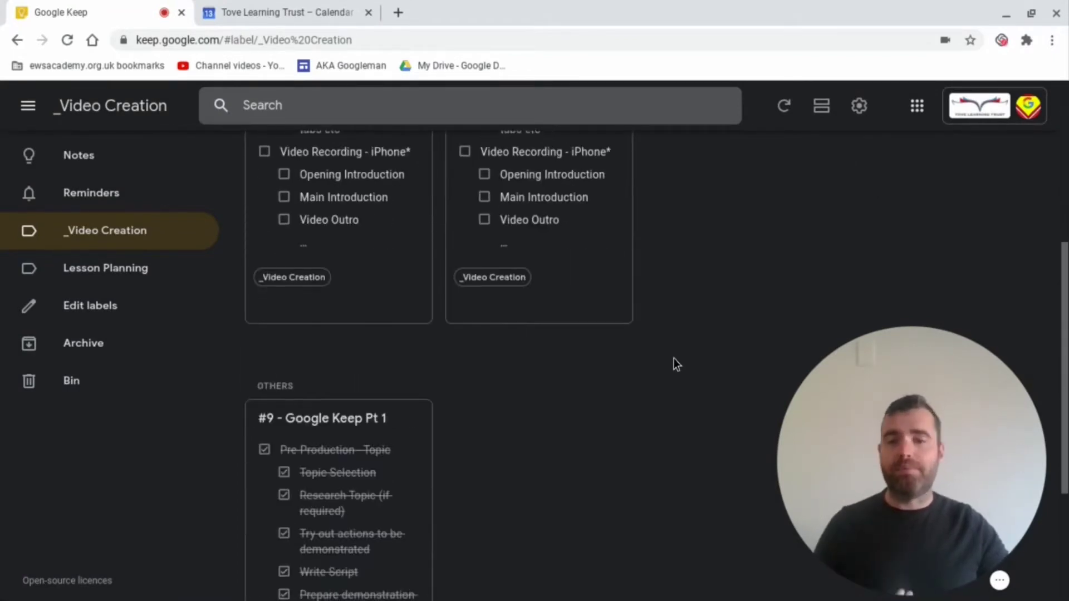
pyautogui.scroll(-3, 673, 359)
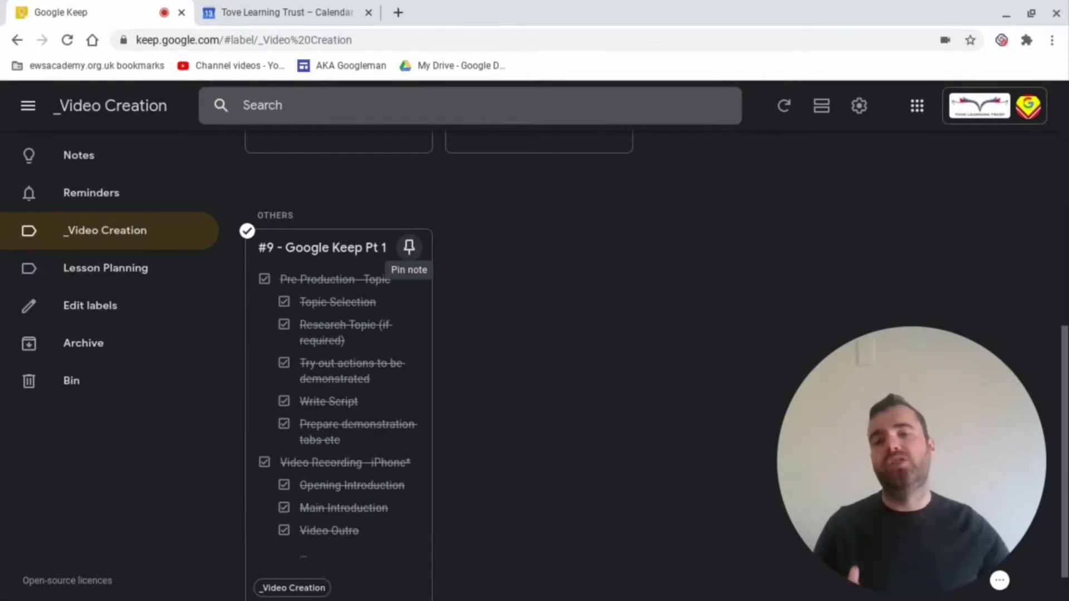
pyautogui.scroll(3, 677, 317)
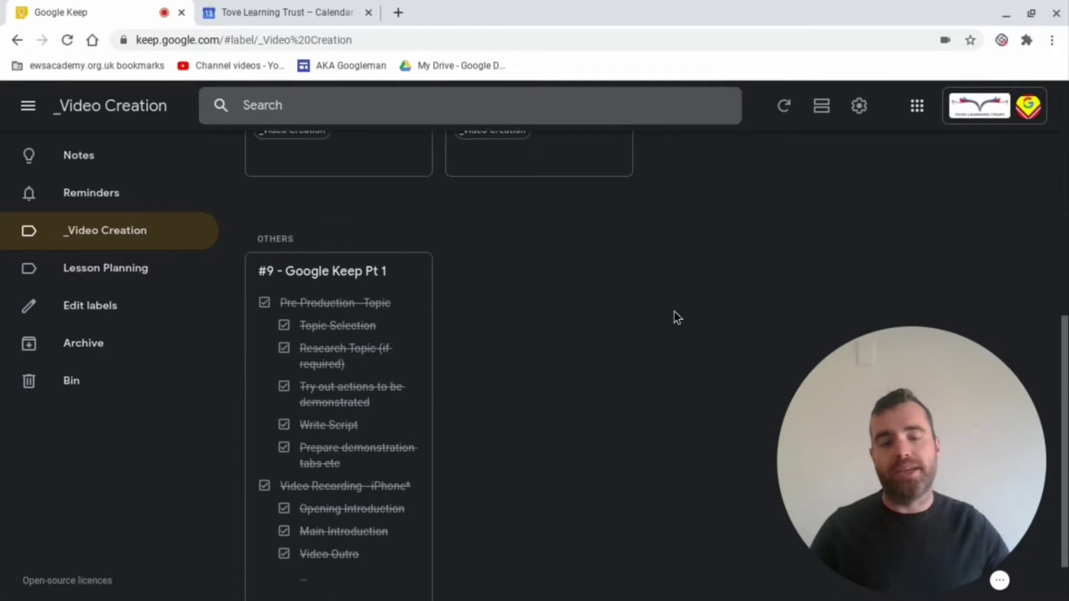
pyautogui.scroll(5, 674, 312)
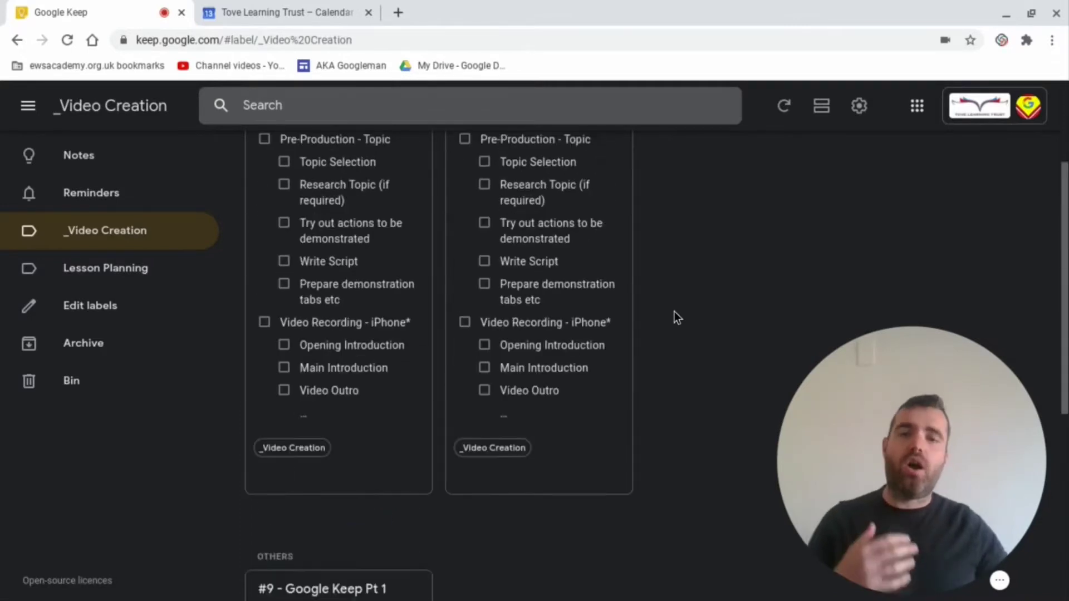
pyautogui.scroll(1, 674, 312)
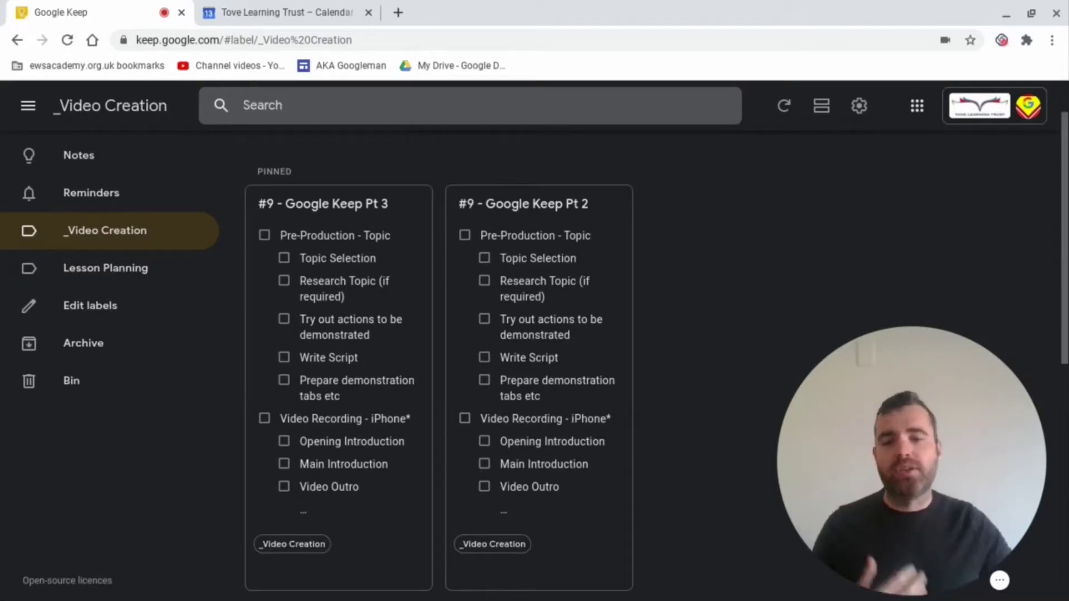
# Step: Make a copy of the #9 - Google Keep Pt 2 checklist note and pin the copy
pyautogui.scroll(-1, 679, 320)
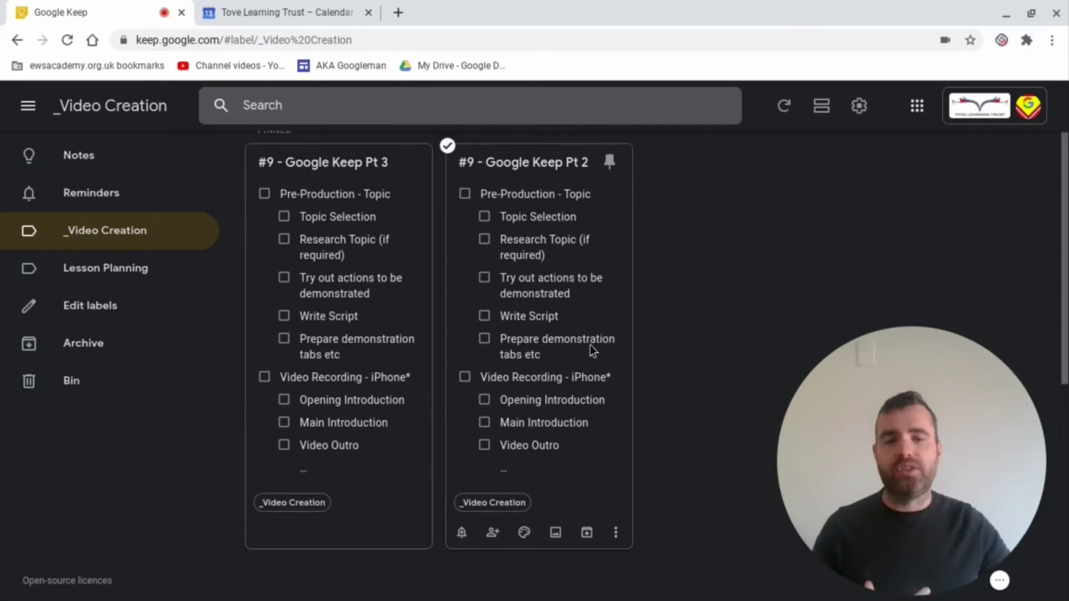
pyautogui.click(617, 535)
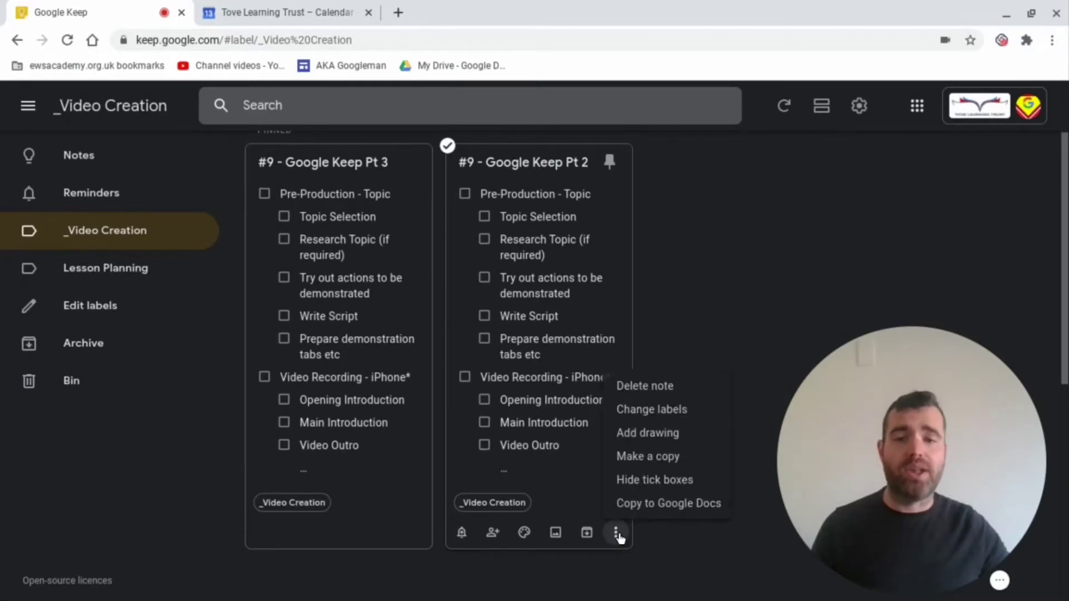
pyautogui.click(674, 458)
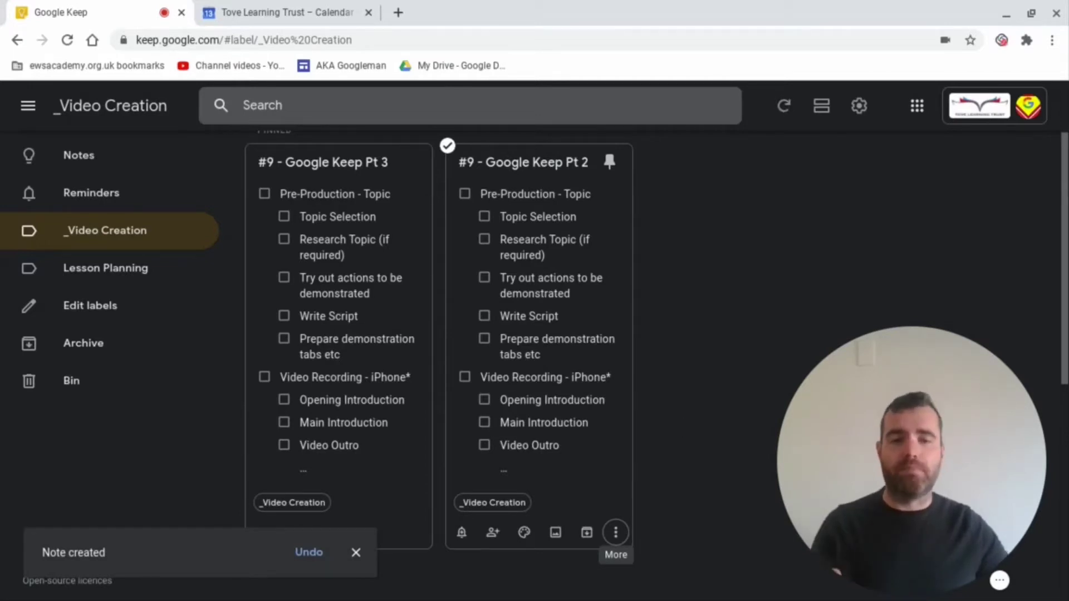
pyautogui.scroll(-6, 684, 423)
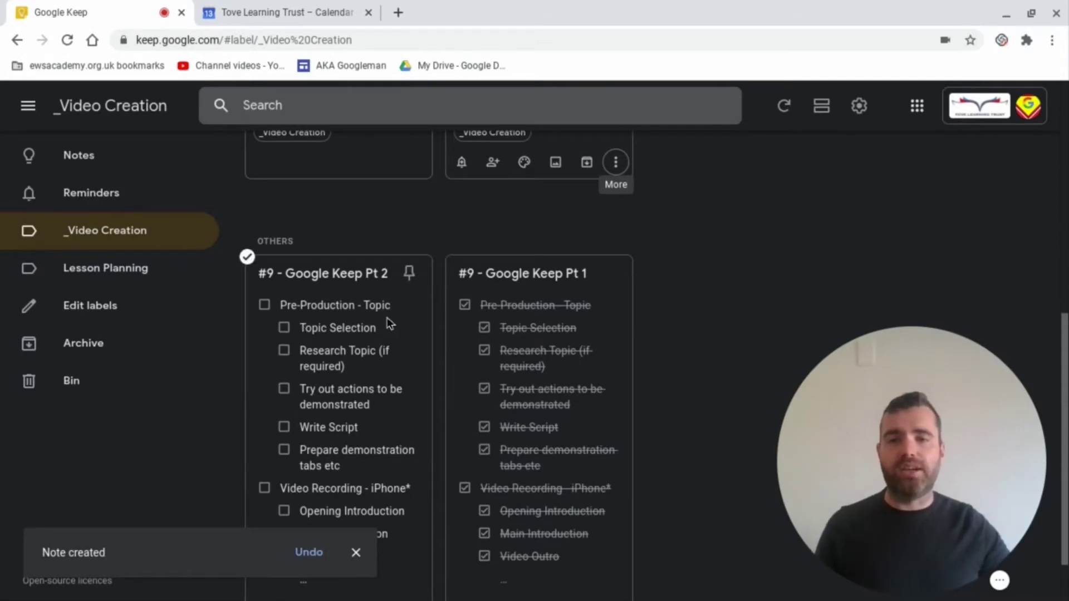
pyautogui.click(409, 273)
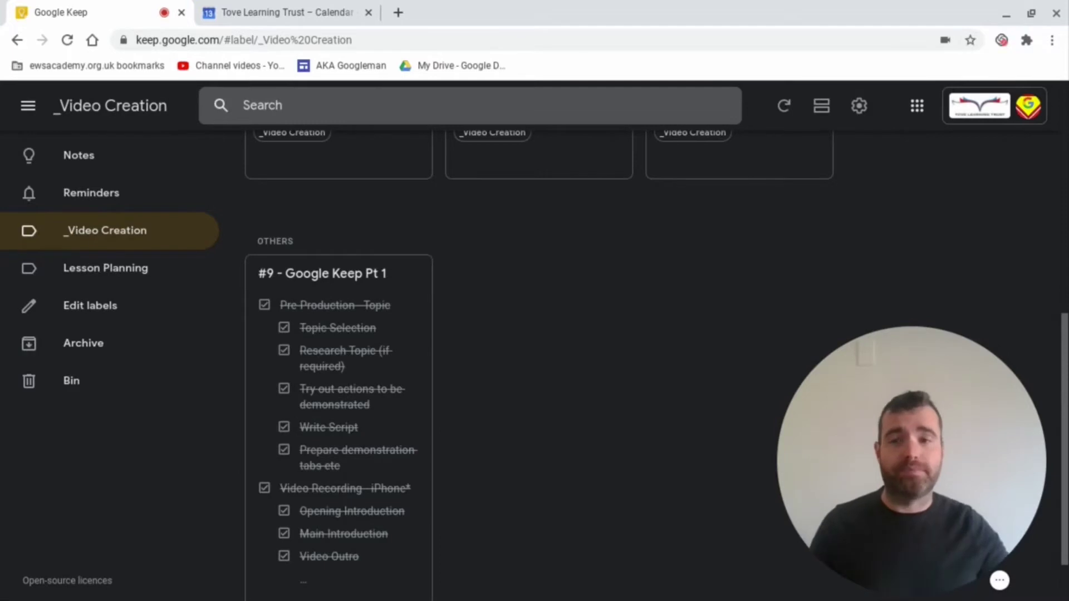
pyautogui.scroll(1, 614, 335)
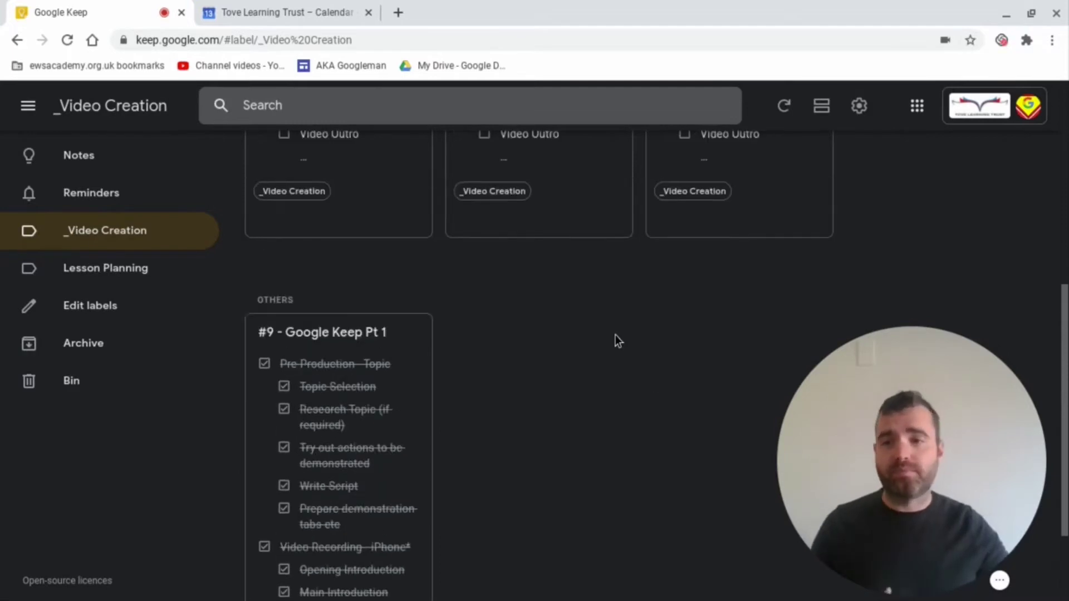
# Step: Among the Lesson Planning notes, unpin the Monday "Teach Stuff" note and change its colour to red
pyautogui.click(124, 278)
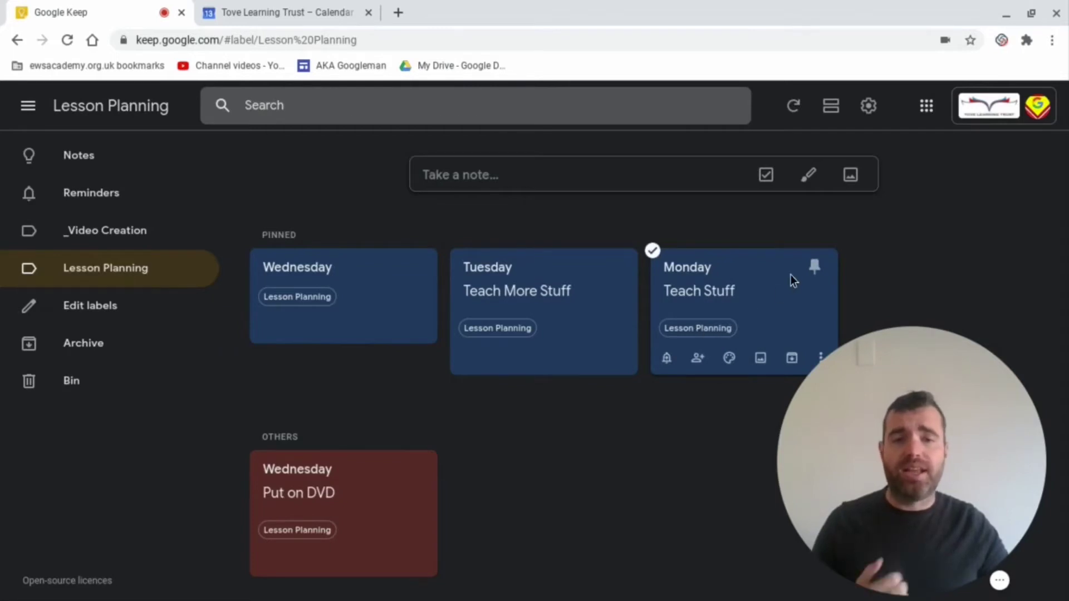
pyautogui.click(814, 269)
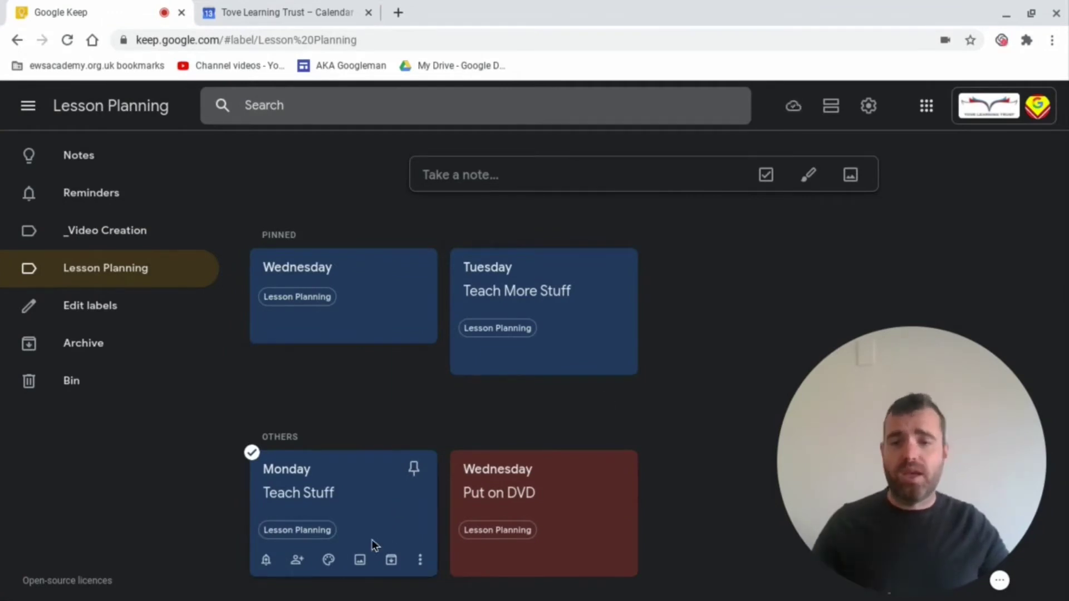
pyautogui.moveTo(331, 557)
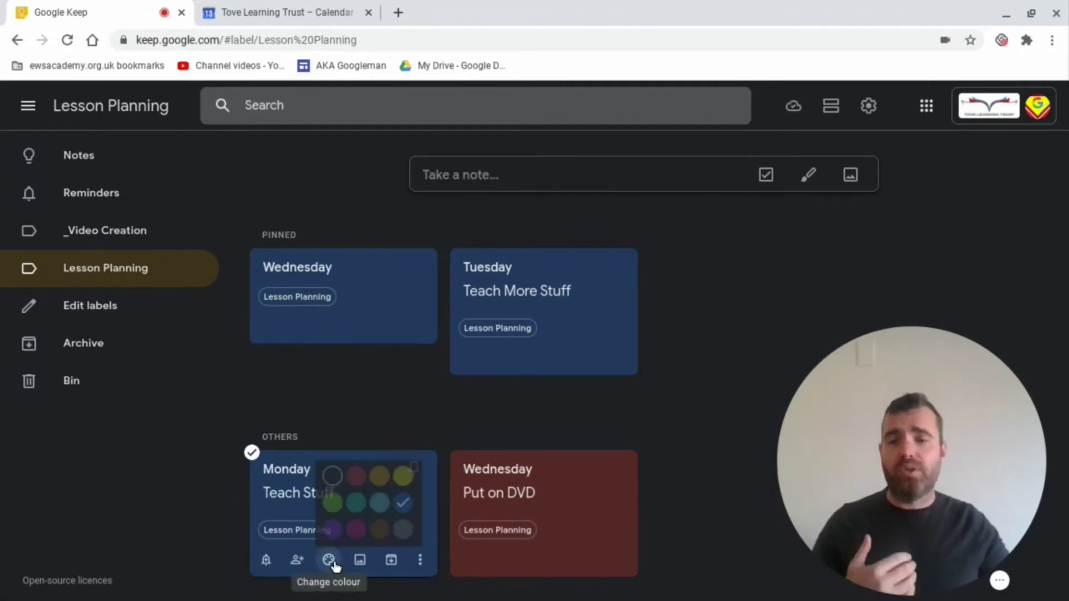
pyautogui.click(356, 477)
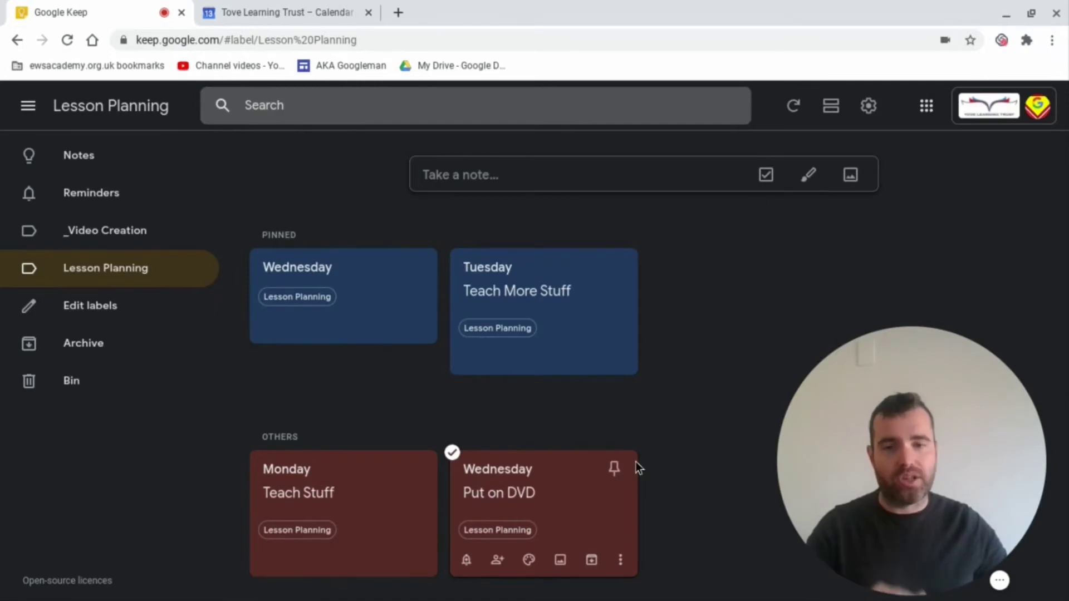
# Step: Give the Wednesday "Put on DVD" note a new label "Last Week" in place of Lesson Planning, and show the notes under that label
pyautogui.click(621, 560)
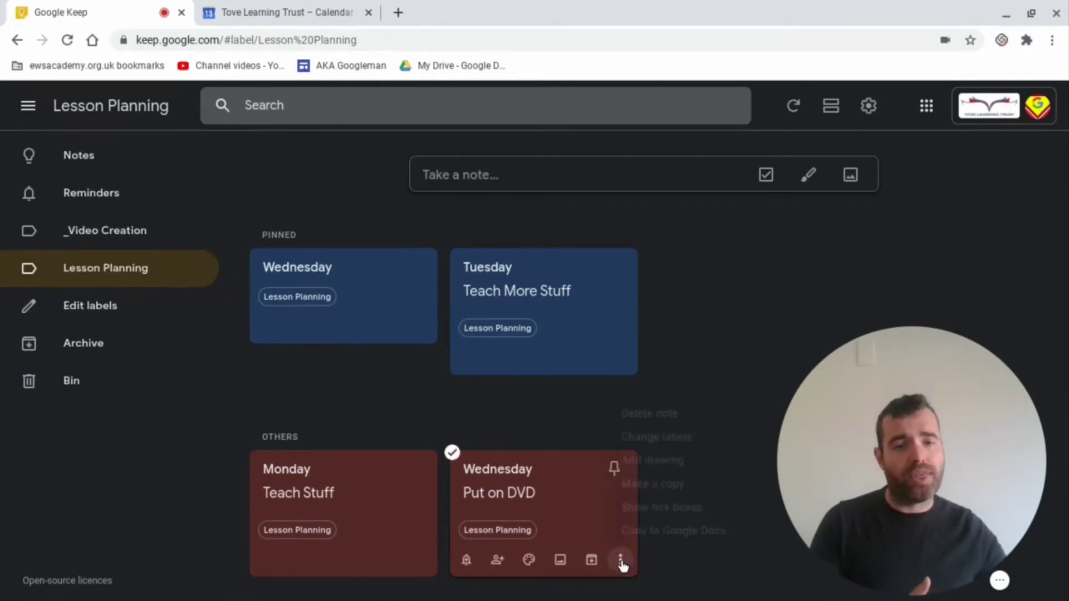
pyautogui.click(688, 447)
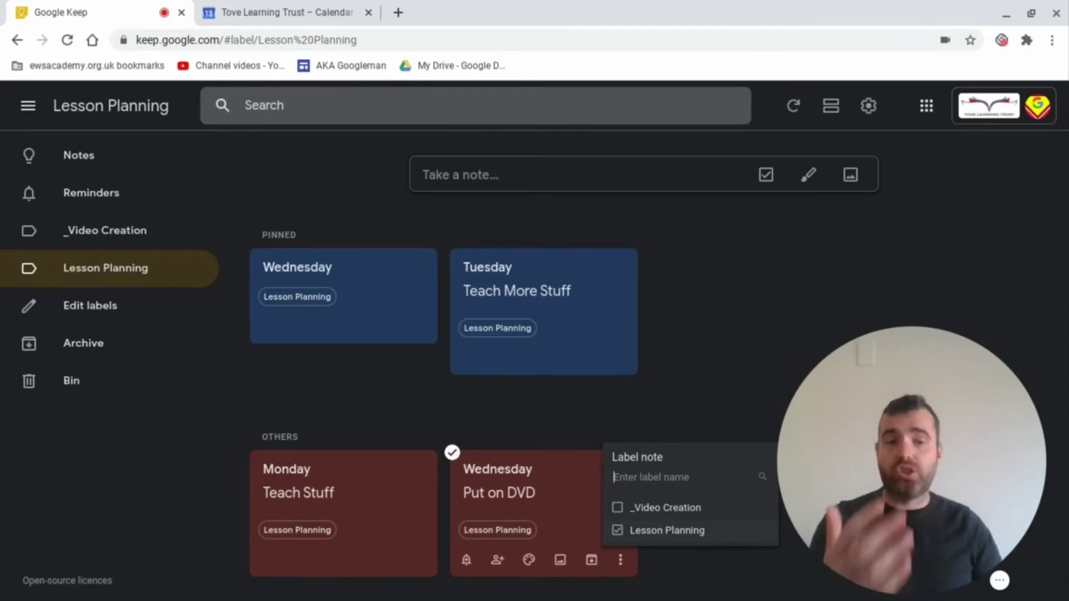
pyautogui.write('Last Week')
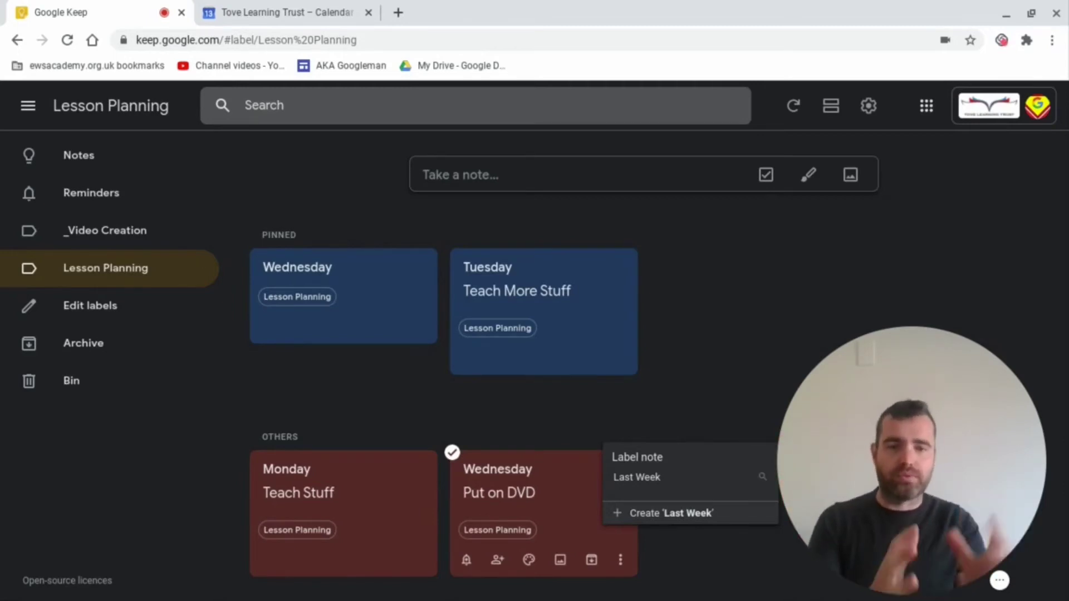
pyautogui.press('Return')
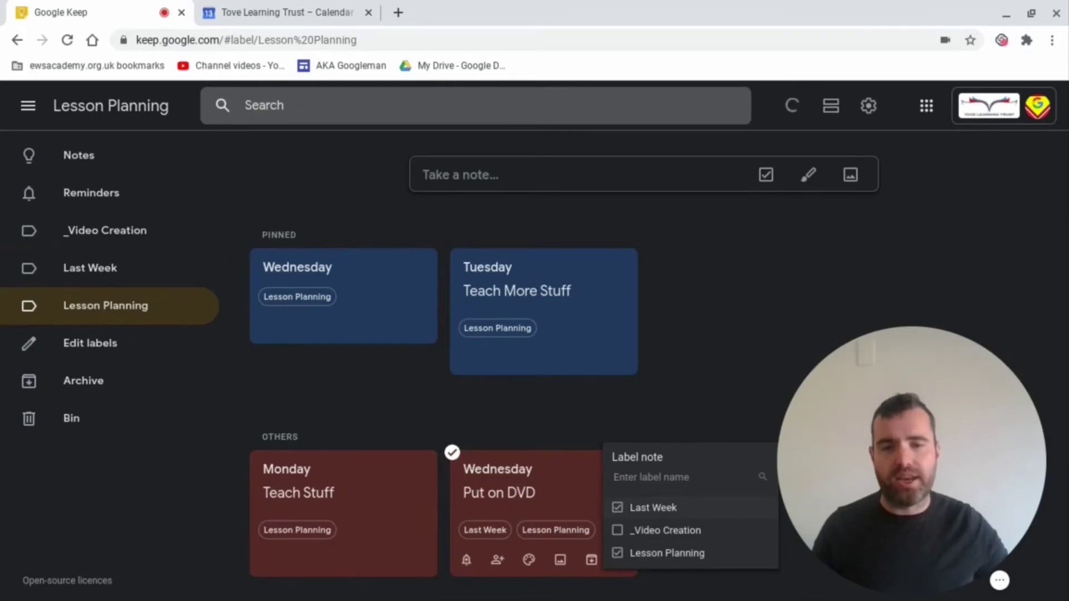
pyautogui.click(618, 553)
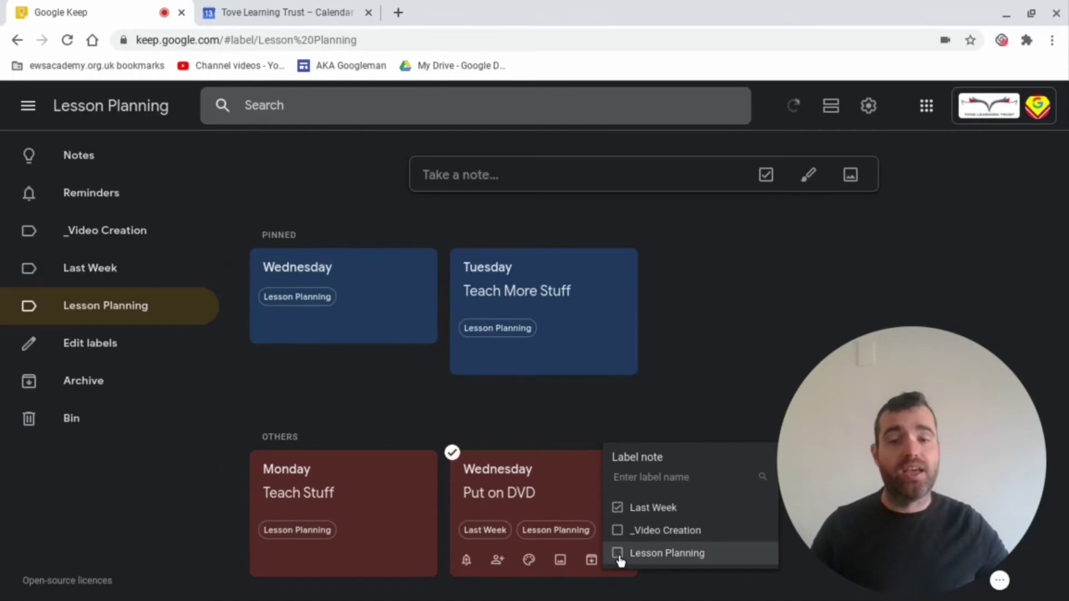
pyautogui.click(713, 377)
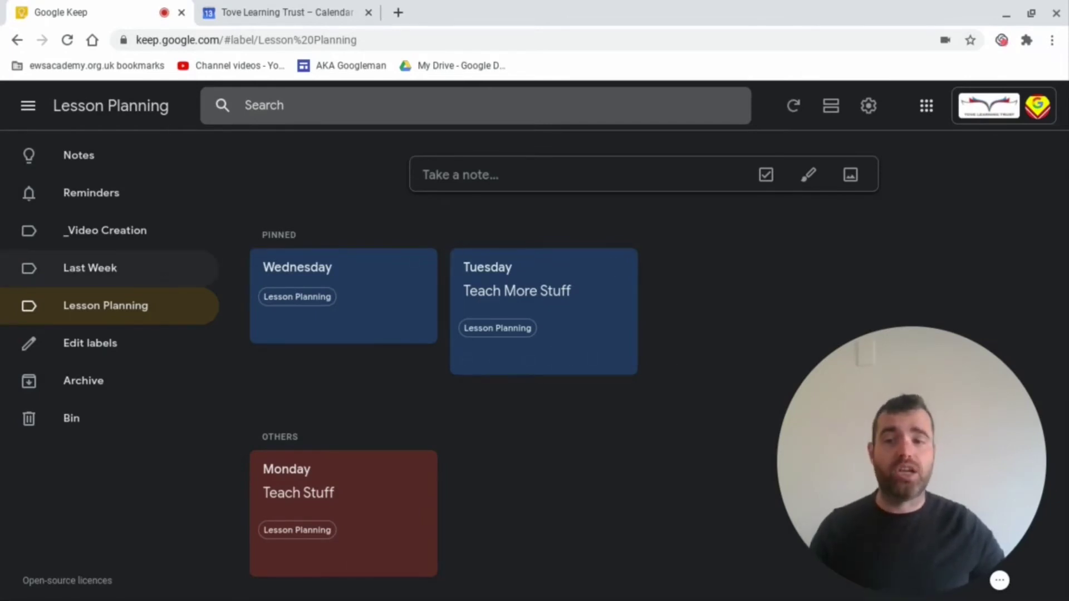
pyautogui.click(124, 270)
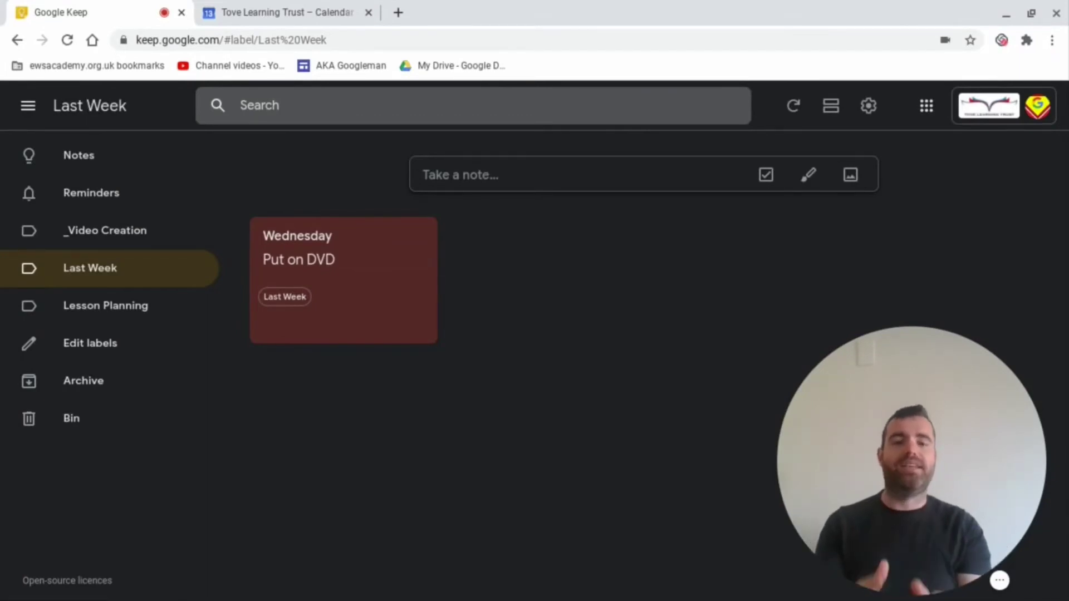
# Step: In the _Video Creation notes, set a non-repeating reminder on #9 - Google Keep Pt 3 for 16 Sep 2020 at 18:00
pyautogui.click(104, 230)
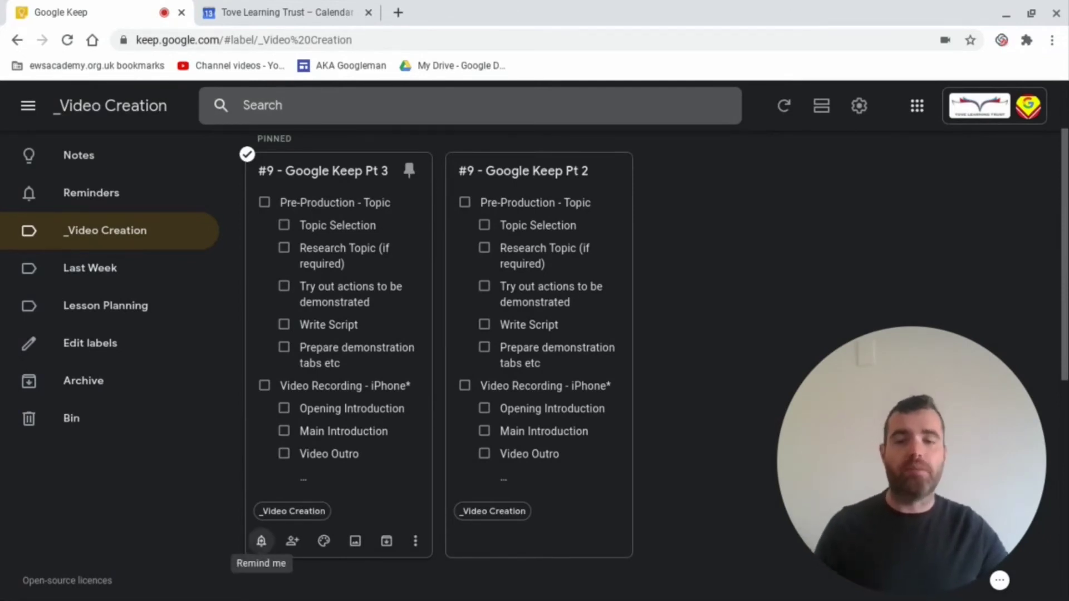
pyautogui.click(261, 540)
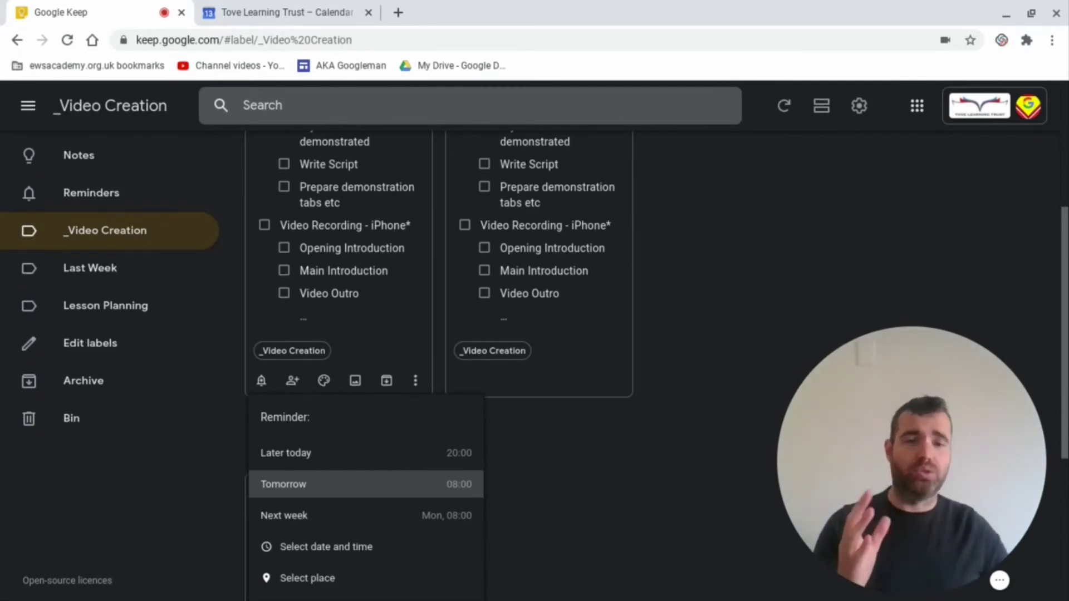
pyautogui.click(350, 547)
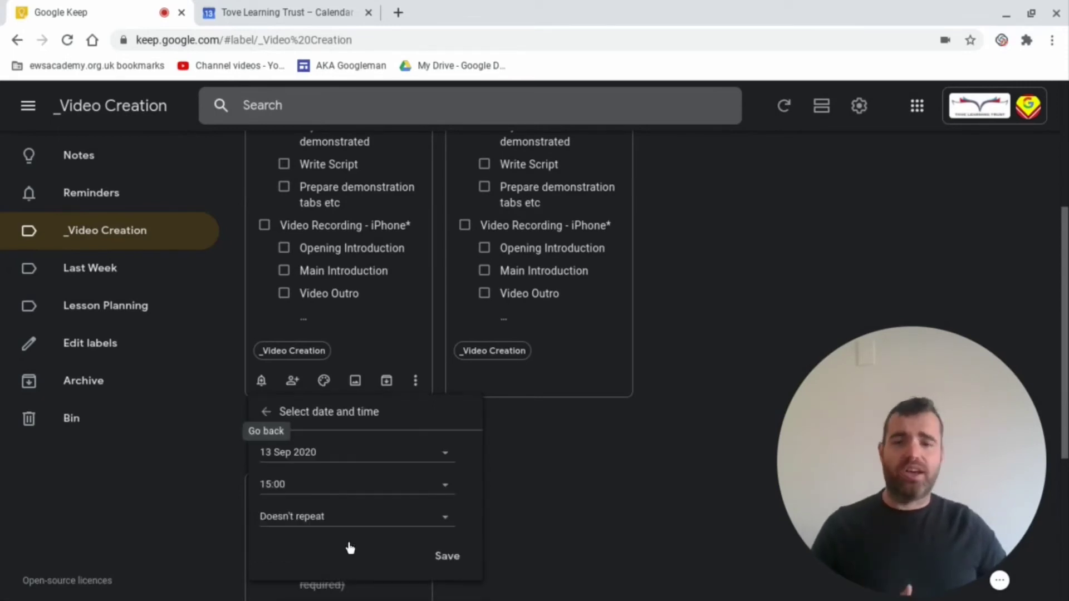
pyautogui.click(421, 453)
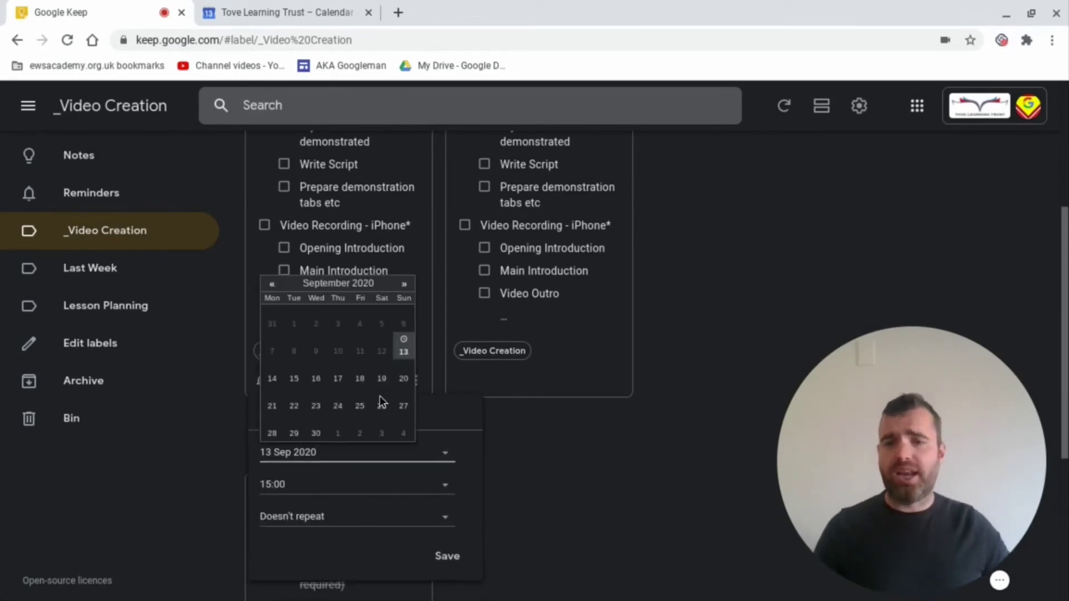
pyautogui.click(317, 379)
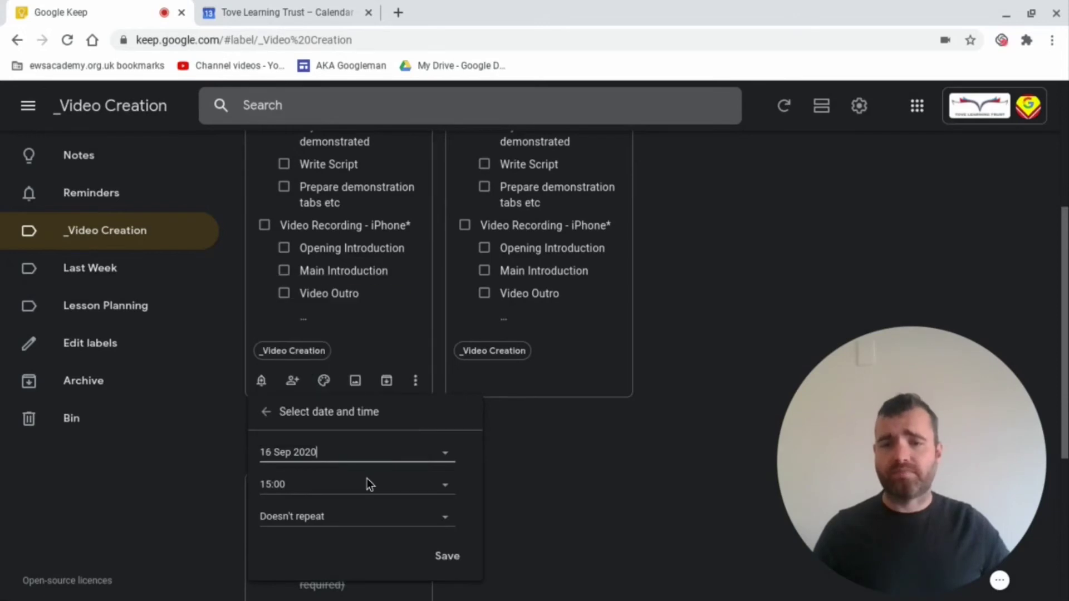
pyautogui.click(445, 488)
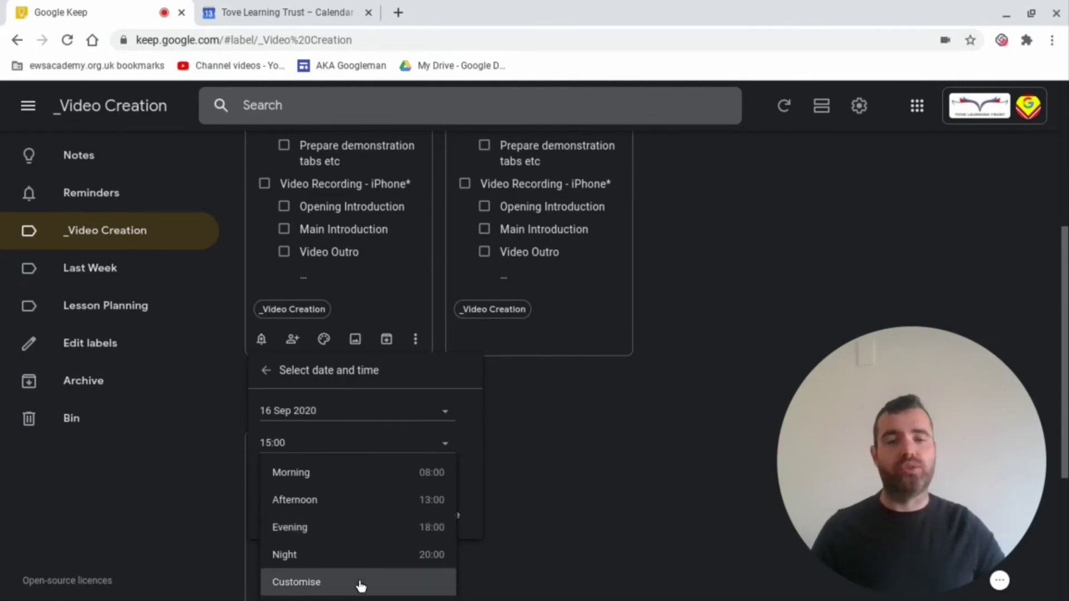
pyautogui.click(357, 536)
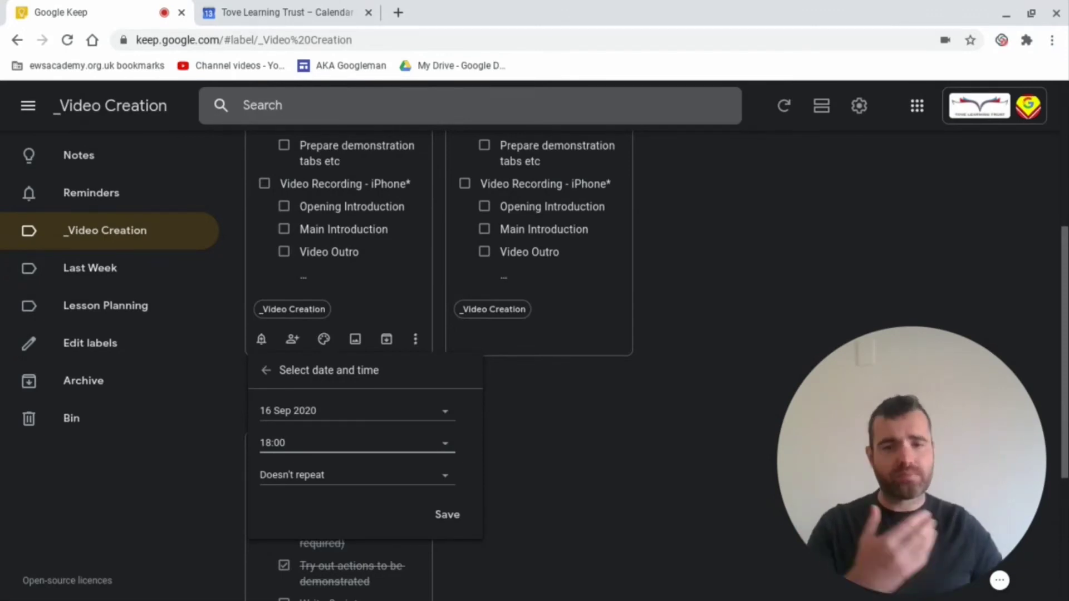
pyautogui.click(448, 515)
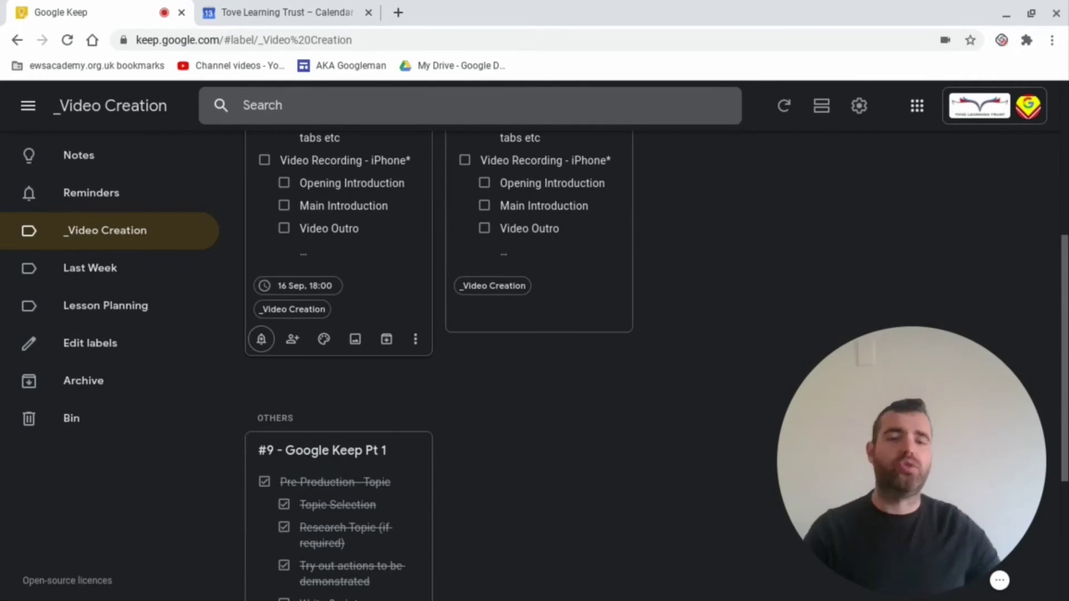
# Step: Switch to Google Calendar and turn on the Reminders calendar so Keep reminders appear in the September 2020 week view
pyautogui.click(278, 12)
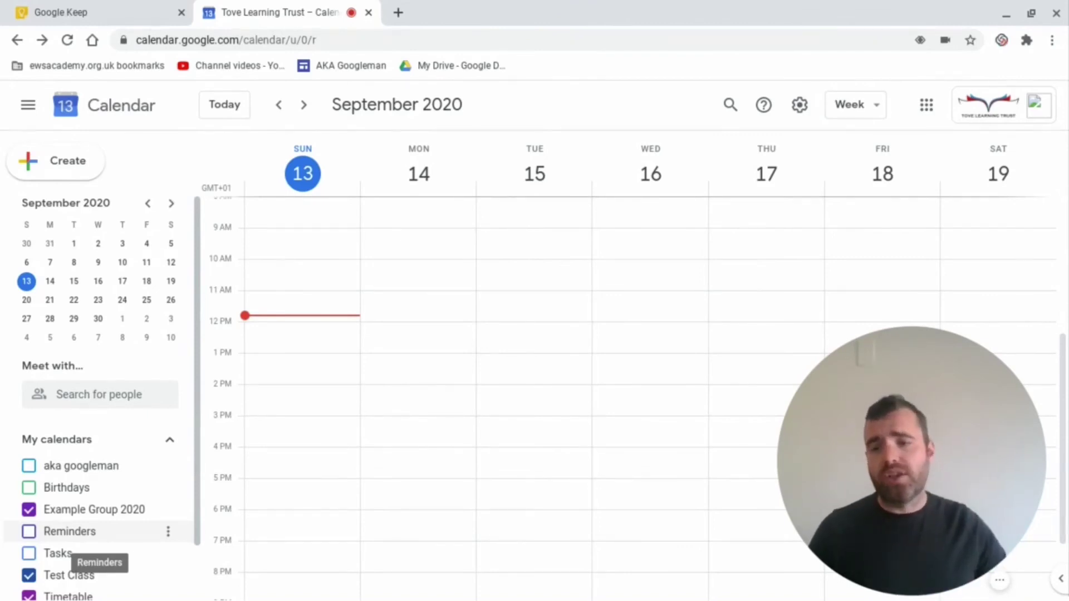
pyautogui.click(56, 536)
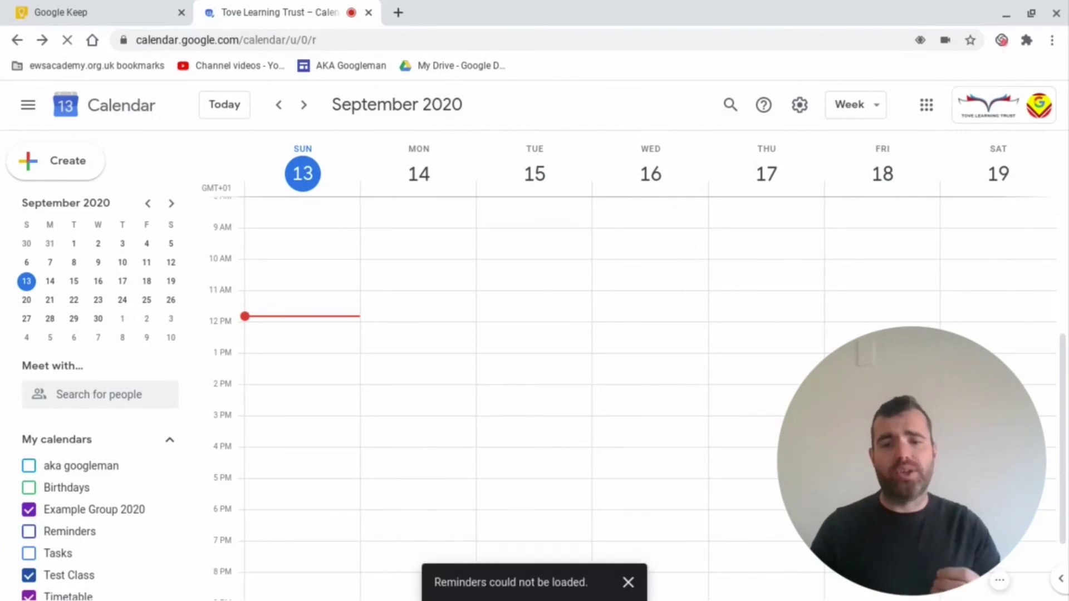
pyautogui.click(63, 532)
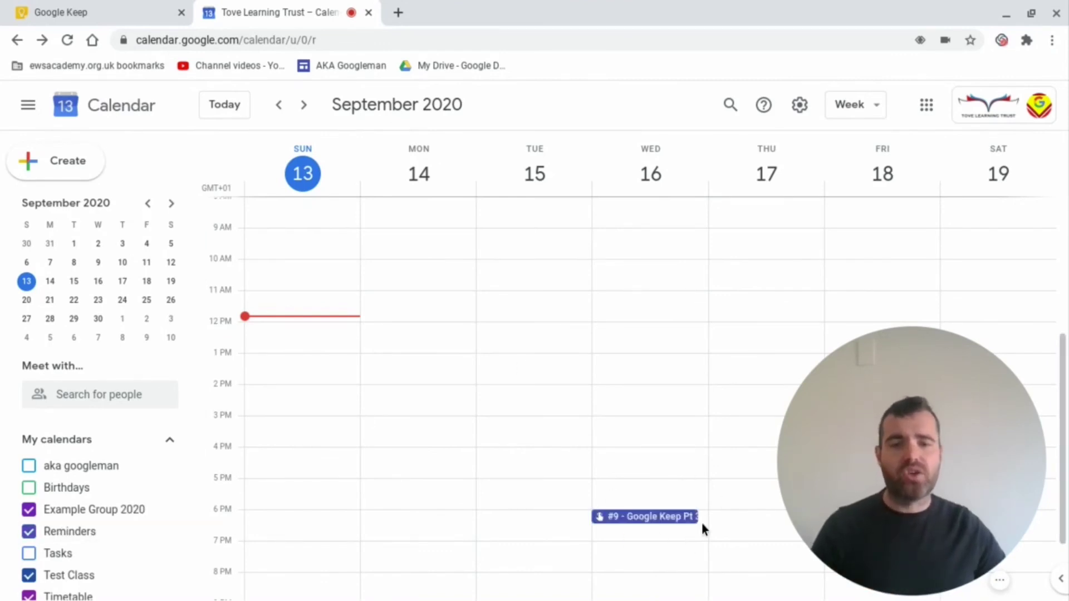
# Step: Open the #9 - Google Keep Pt 3 reminder on Wednesday 16 September and view its related note in Keep from the beginning of the checklist
pyautogui.click(672, 517)
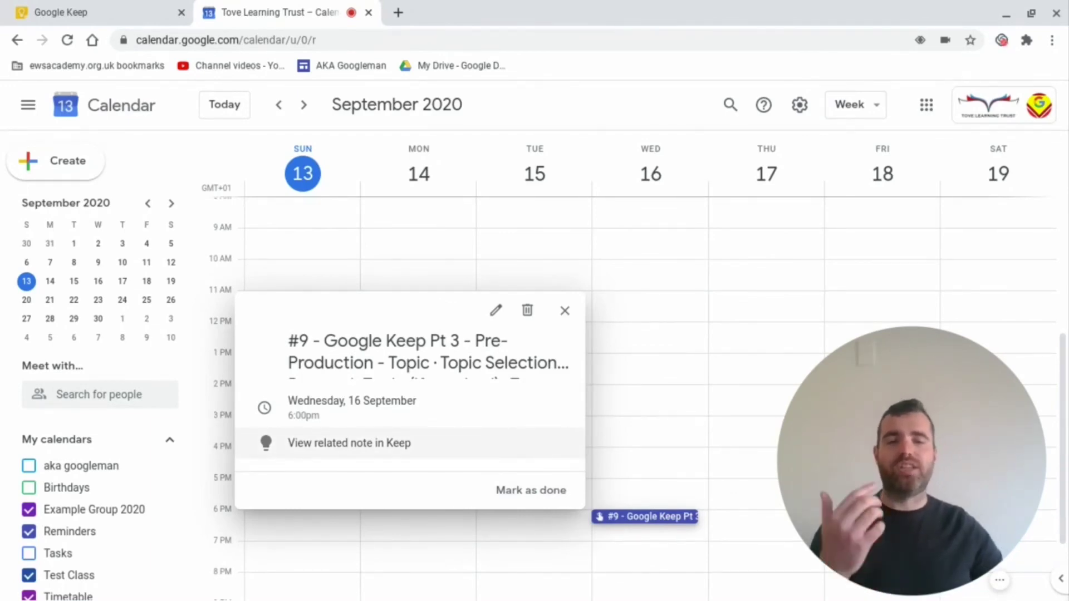
pyautogui.click(340, 444)
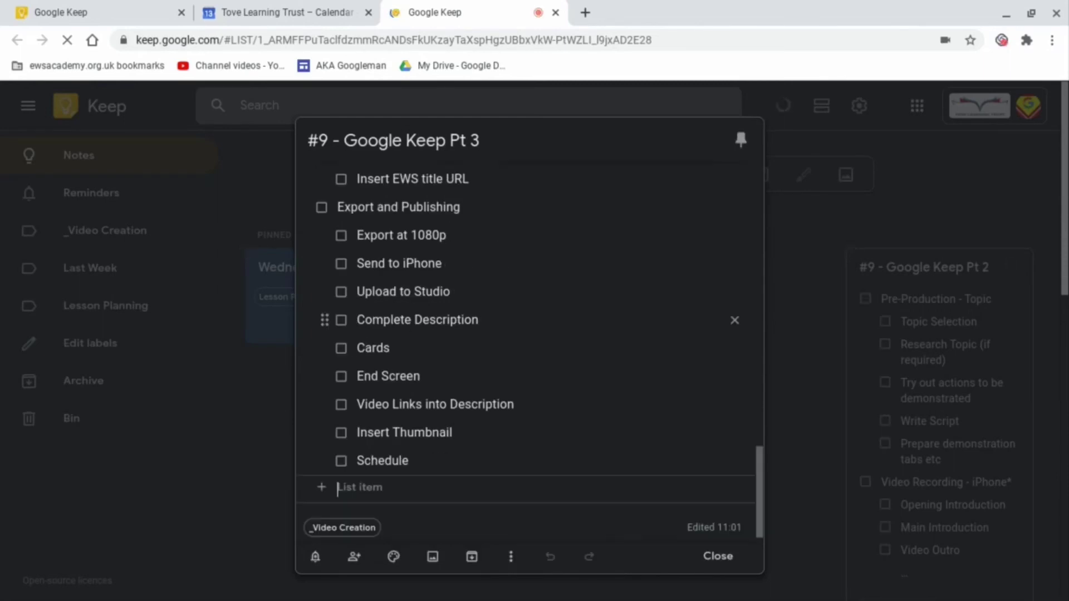
pyautogui.scroll(10, 550, 339)
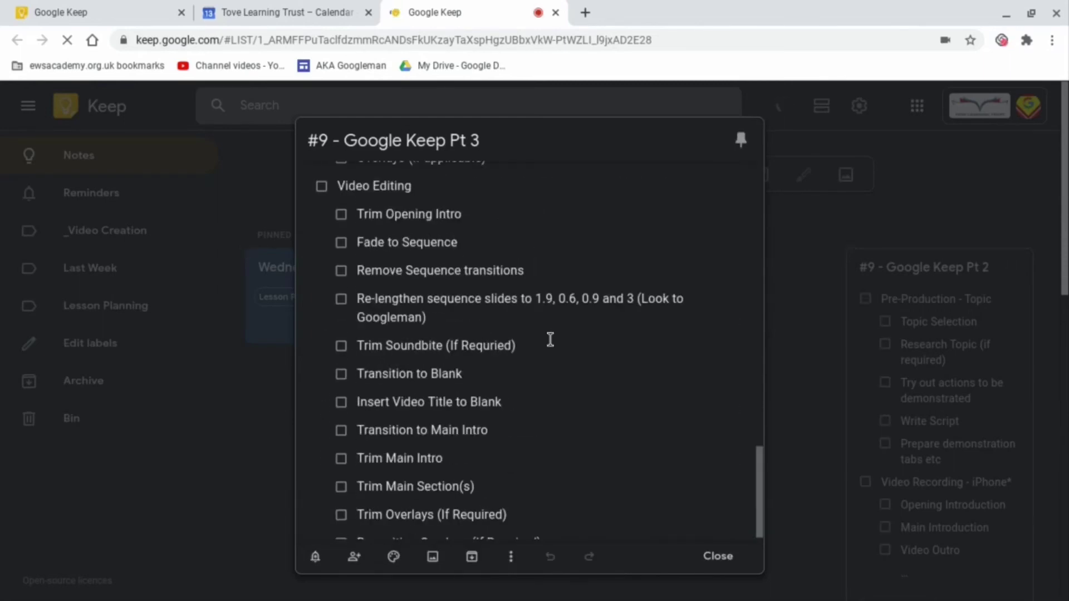
pyautogui.scroll(15, 550, 339)
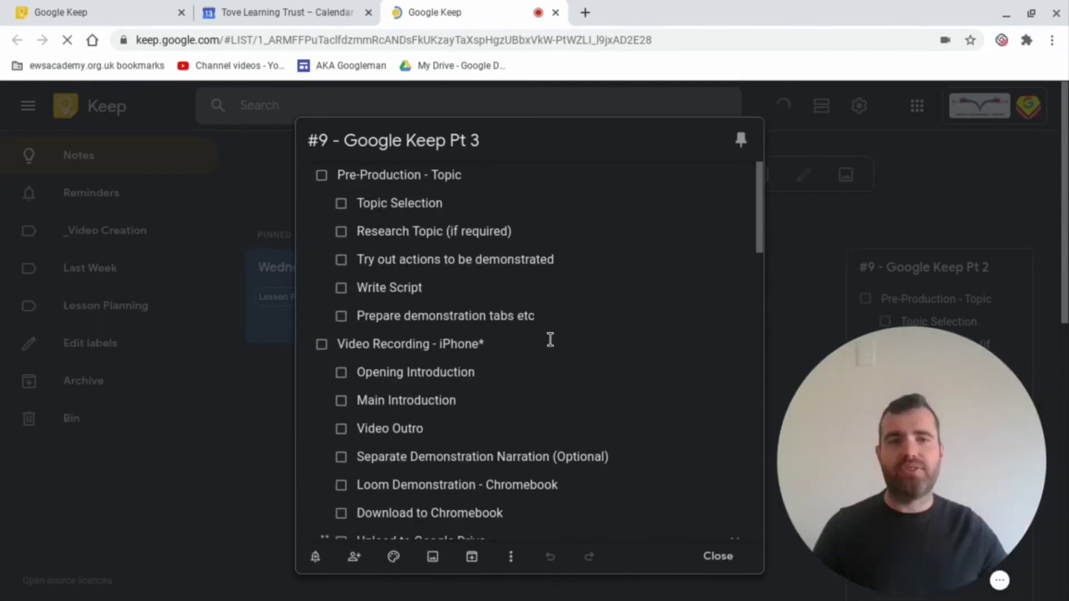